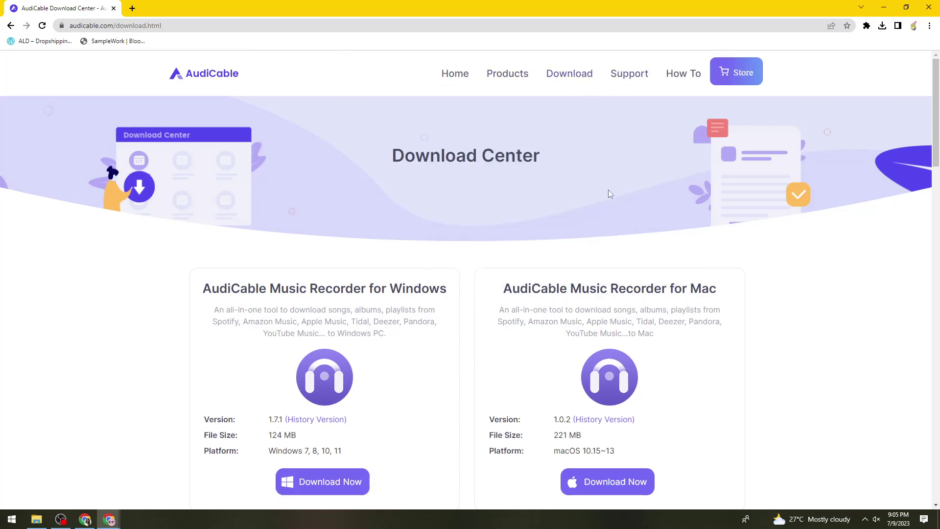
- Start the Windows installer download from the AudiCable website
{"action": "scroll", "coordinate": [883, 279], "scroll_direction": "down", "scroll_amount": 1}
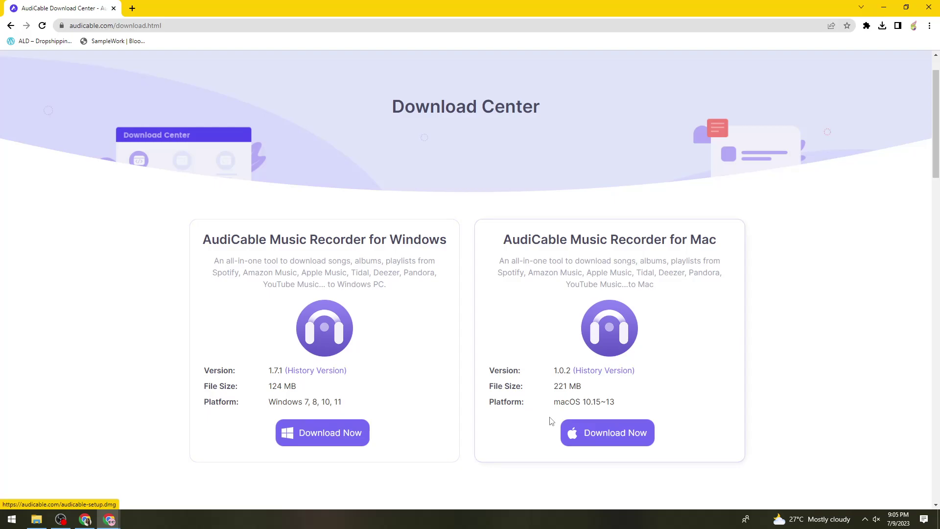
{"action": "scroll", "coordinate": [710, 423], "scroll_direction": "down", "scroll_amount": 3}
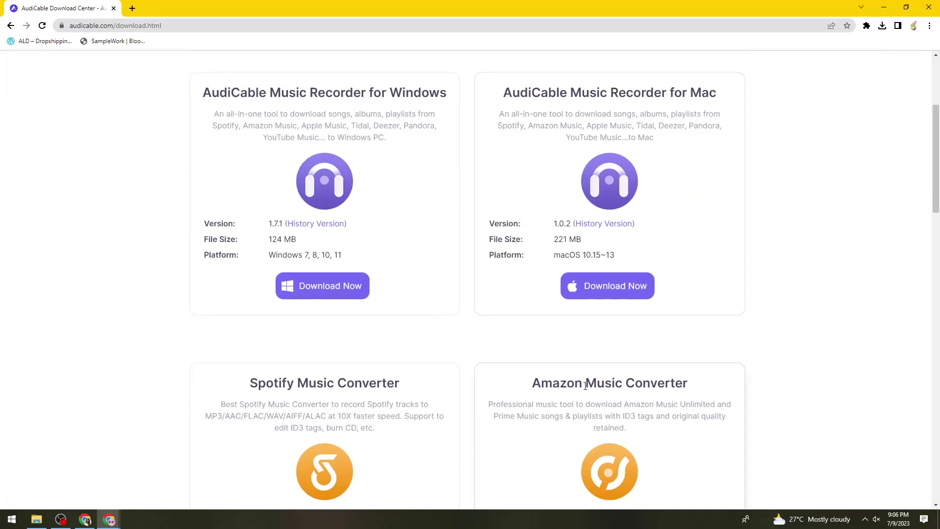
{"action": "scroll", "coordinate": [489, 388], "scroll_direction": "up", "scroll_amount": 1}
{"action": "left_click", "coordinate": [343, 339]}
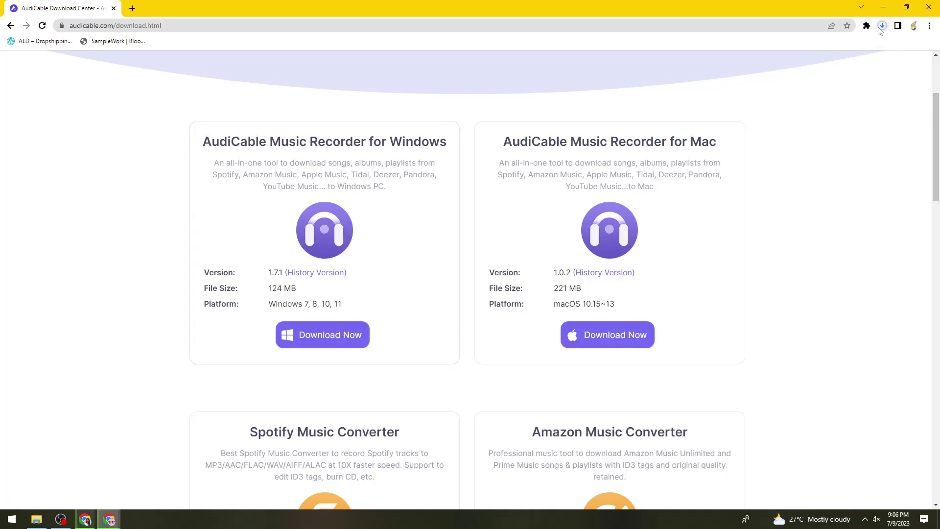
- Cancel the duplicate 'audicable-setup (1).exe' download and run the existing audicable-setup.exe
{"action": "left_click", "coordinate": [881, 26]}
{"action": "left_click", "coordinate": [872, 49]}
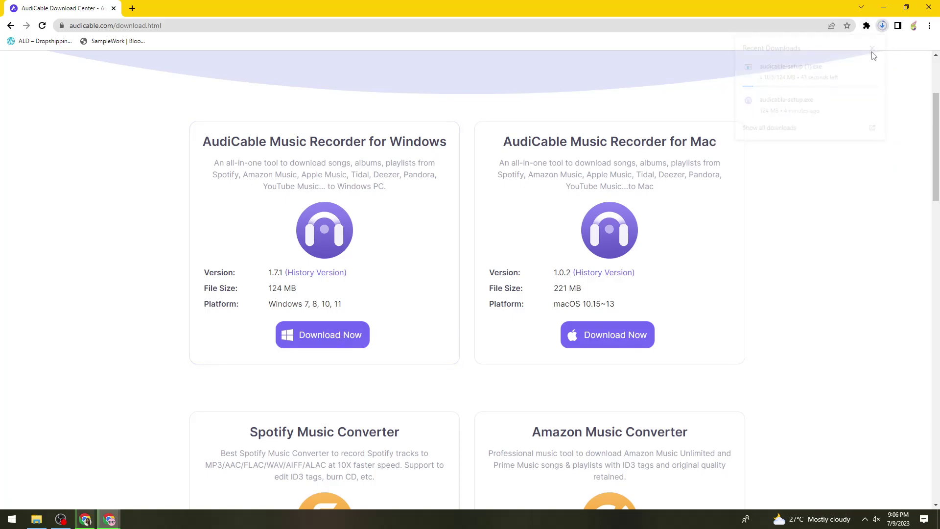
{"action": "left_click", "coordinate": [882, 26]}
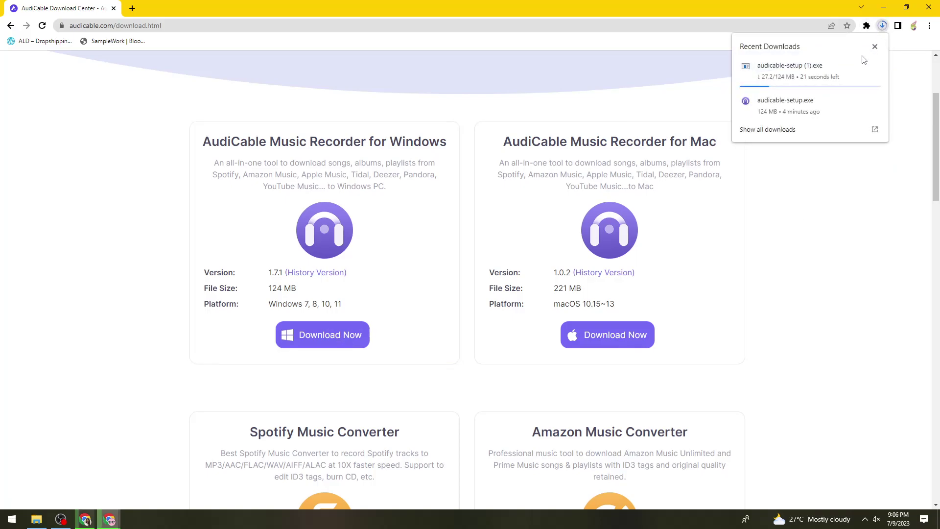
{"action": "left_click", "coordinate": [874, 67]}
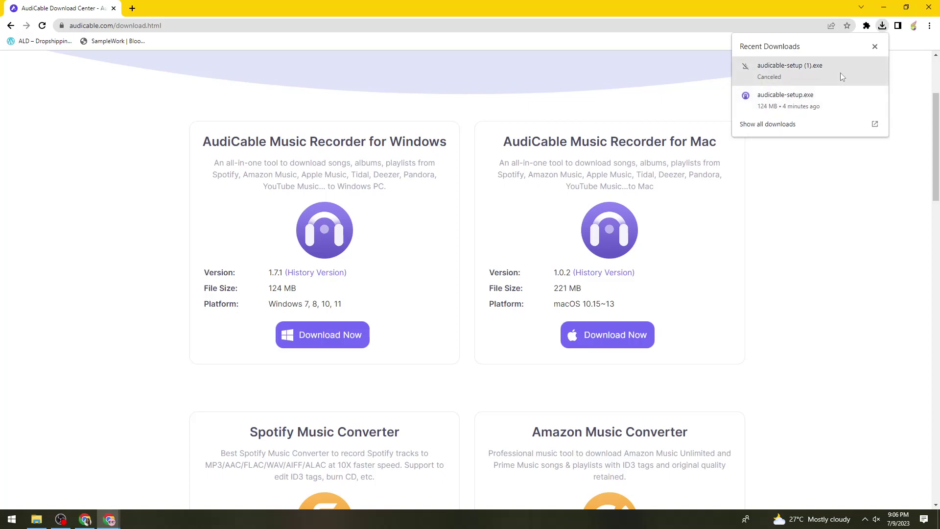
{"action": "left_click", "coordinate": [818, 106]}
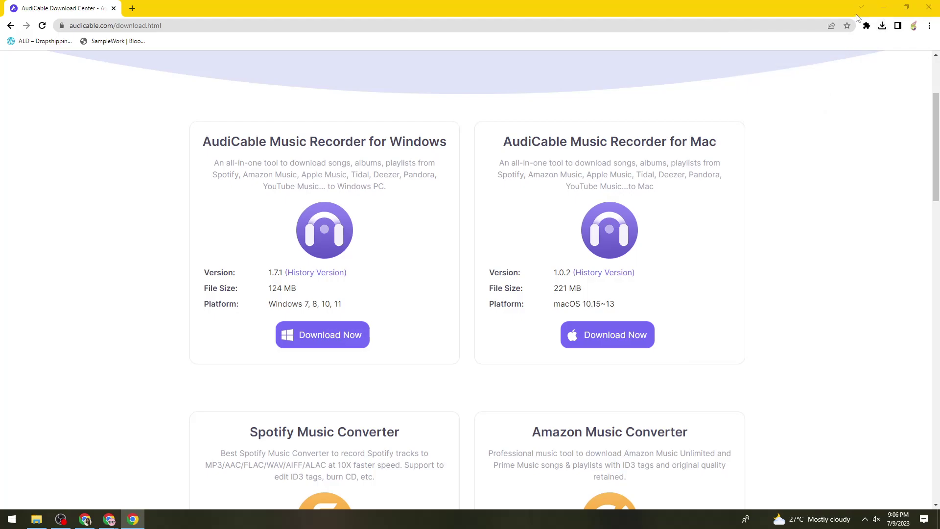
{"action": "left_click", "coordinate": [882, 26]}
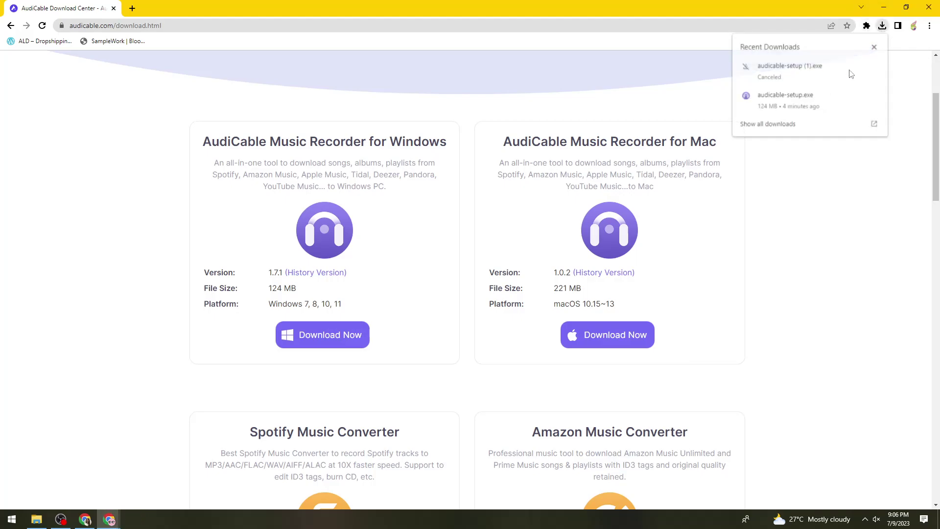
{"action": "left_click", "coordinate": [812, 101]}
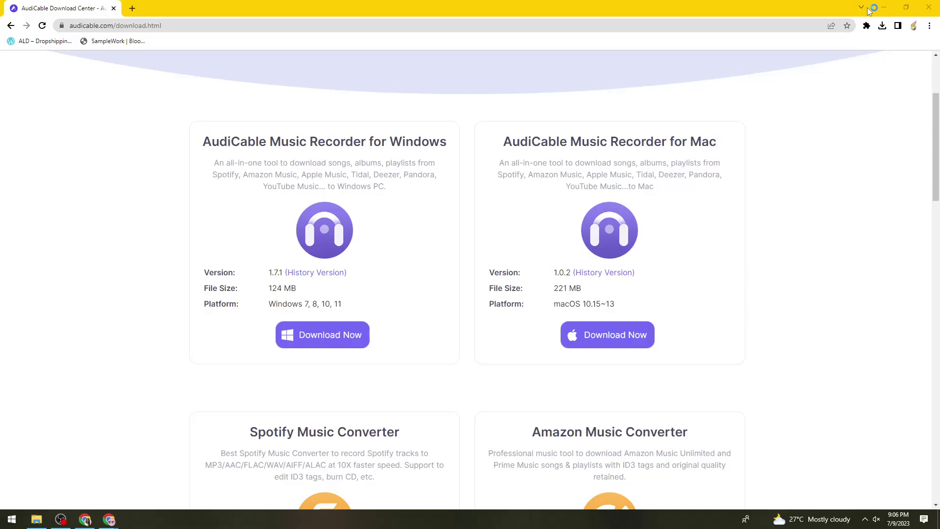
- Minimize Chrome and OBS, then refresh the desktop while the setup unpacks
{"action": "left_click", "coordinate": [884, 5]}
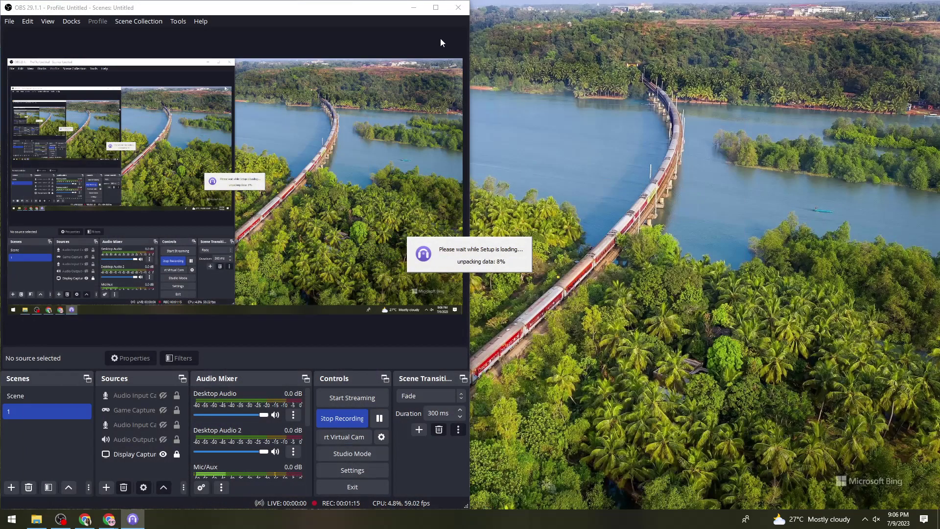
{"action": "left_click", "coordinate": [417, 7]}
{"action": "right_click", "coordinate": [373, 130]}
{"action": "left_click", "coordinate": [360, 172]}
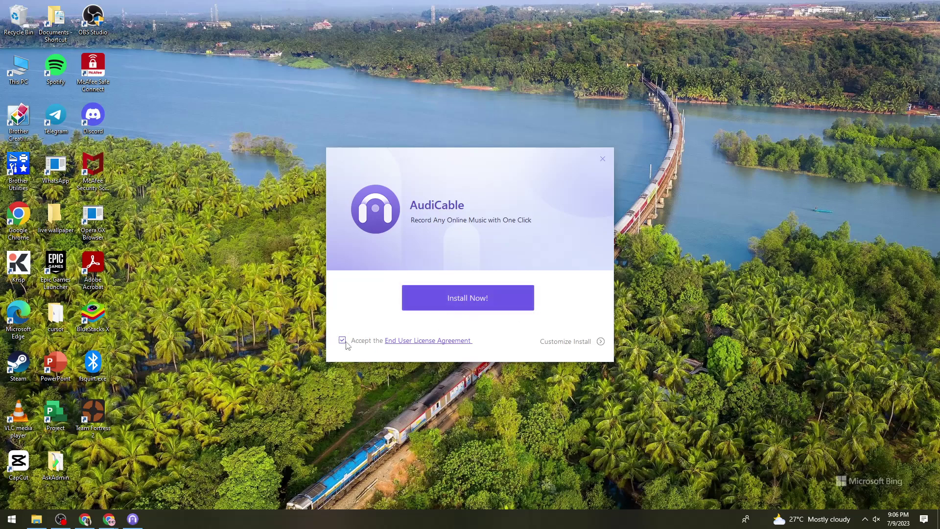
- Install AudiCable and launch it once the installation completes
{"action": "left_click", "coordinate": [439, 307]}
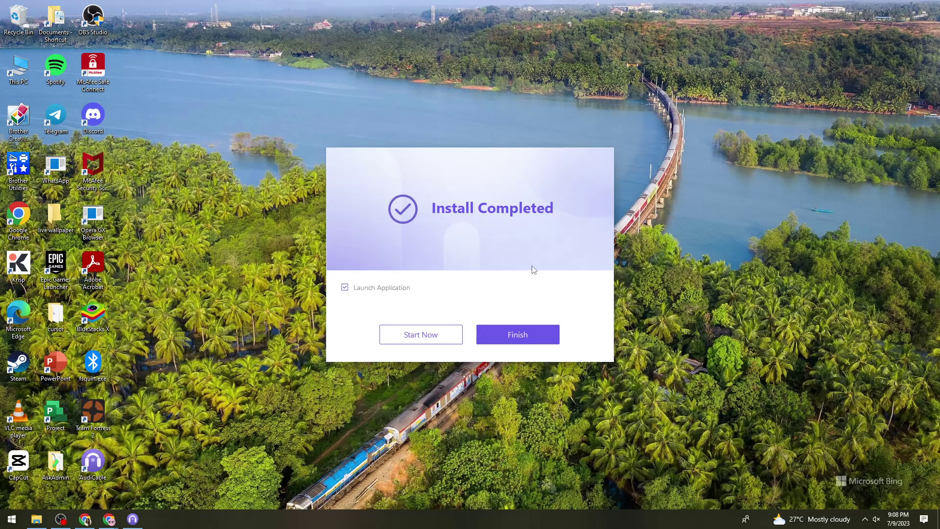
{"action": "left_click", "coordinate": [445, 339]}
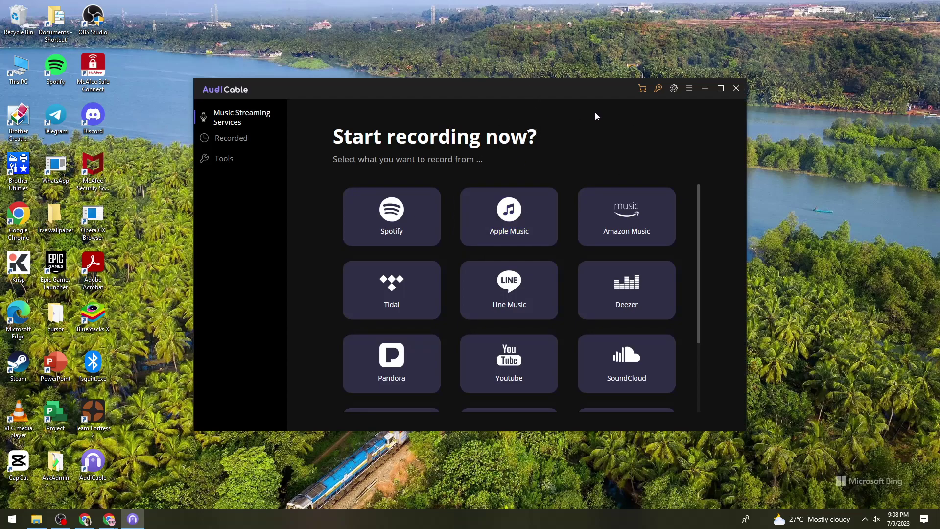
- In Settings, choose MP3 as the output format and 320kbps as the output quality
{"action": "left_click", "coordinate": [672, 90]}
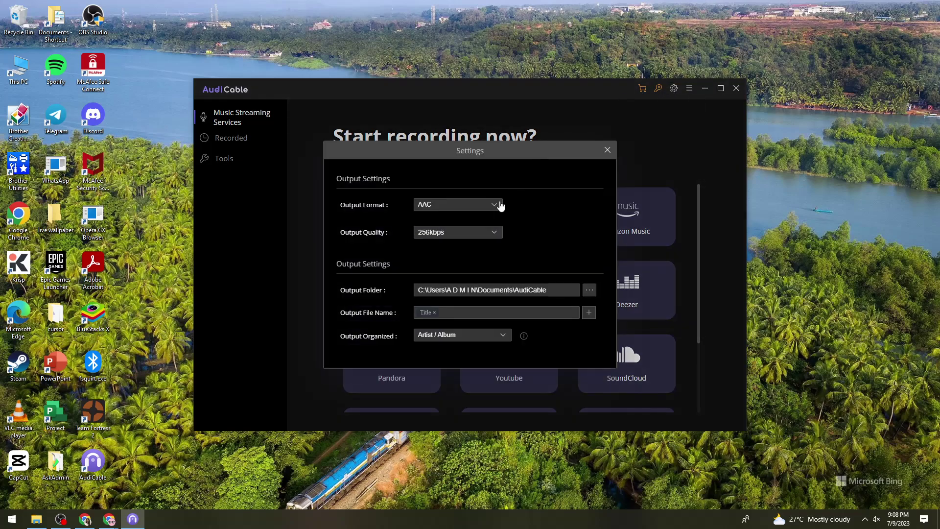
{"action": "left_click", "coordinate": [494, 204]}
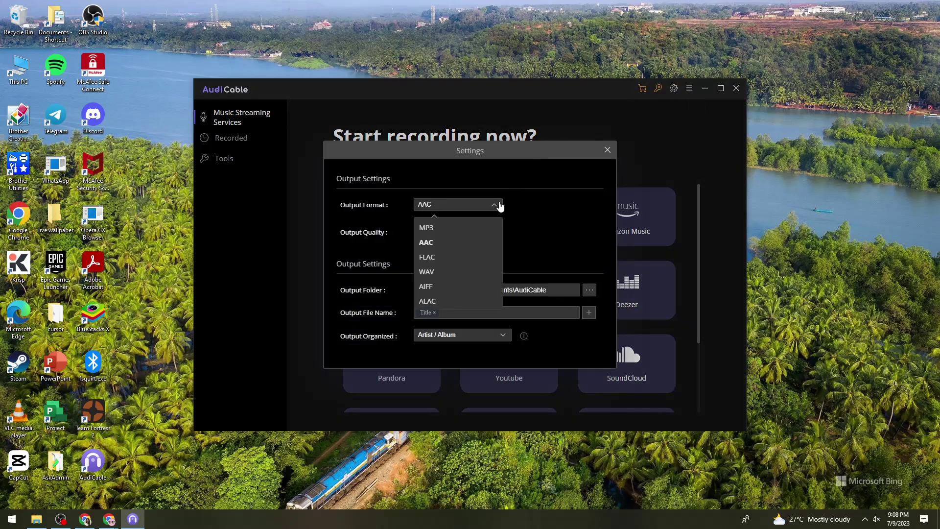
{"action": "left_click", "coordinate": [427, 228]}
{"action": "left_click", "coordinate": [422, 206]}
{"action": "left_click", "coordinate": [464, 210]}
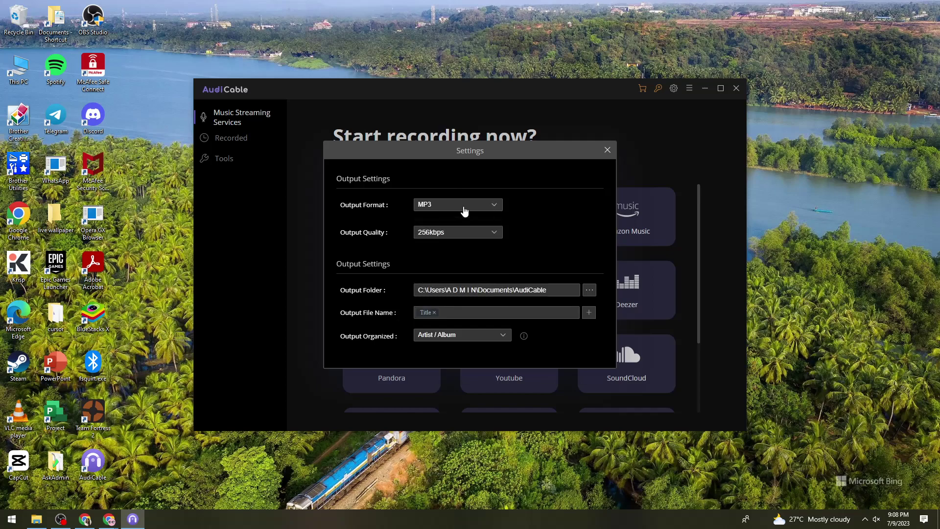
{"action": "left_click", "coordinate": [434, 234]}
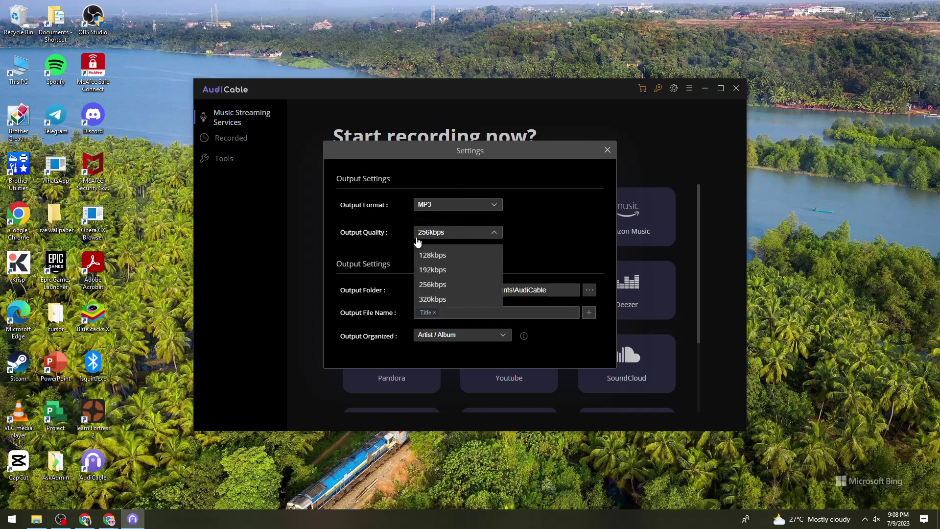
{"action": "left_click", "coordinate": [431, 299]}
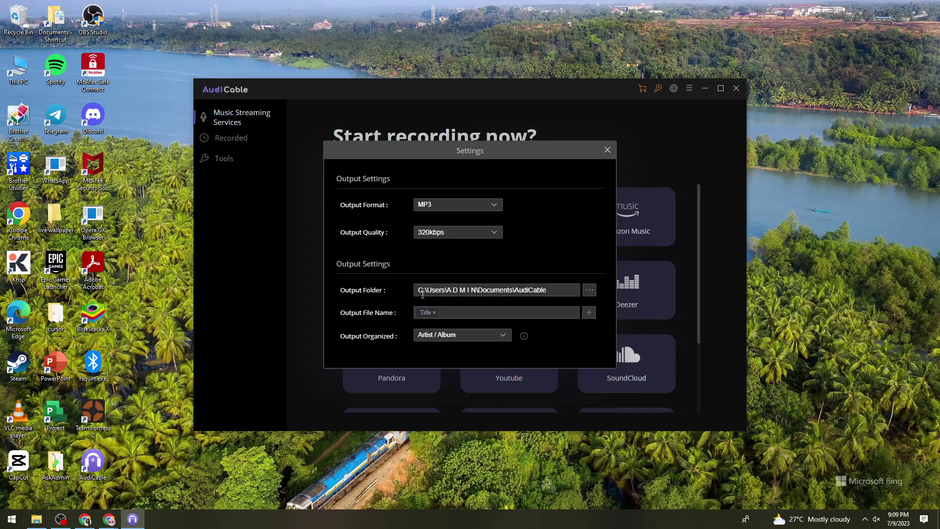
- Create a 'musics' folder in D:\work\videos and select it as the output folder
{"action": "left_click", "coordinate": [588, 291]}
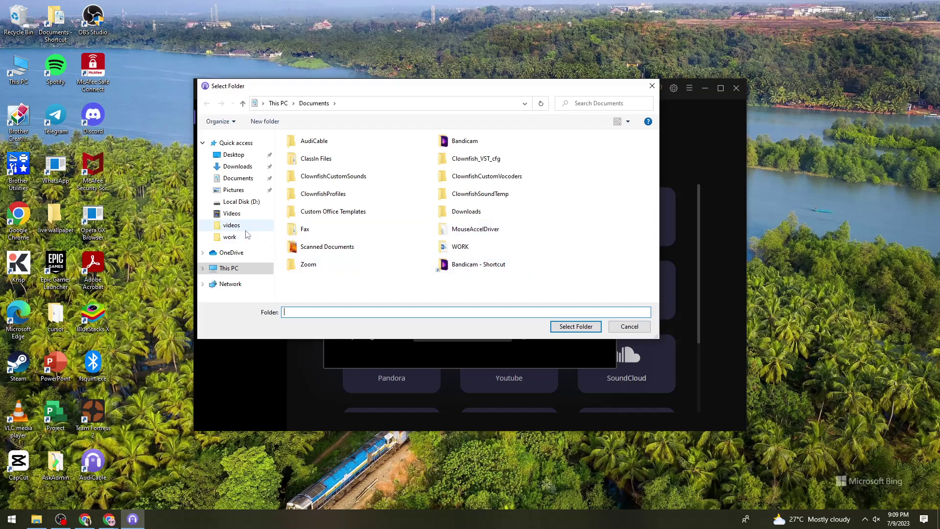
{"action": "left_click", "coordinate": [232, 225]}
{"action": "left_click", "coordinate": [231, 237]}
{"action": "left_click", "coordinate": [231, 225]}
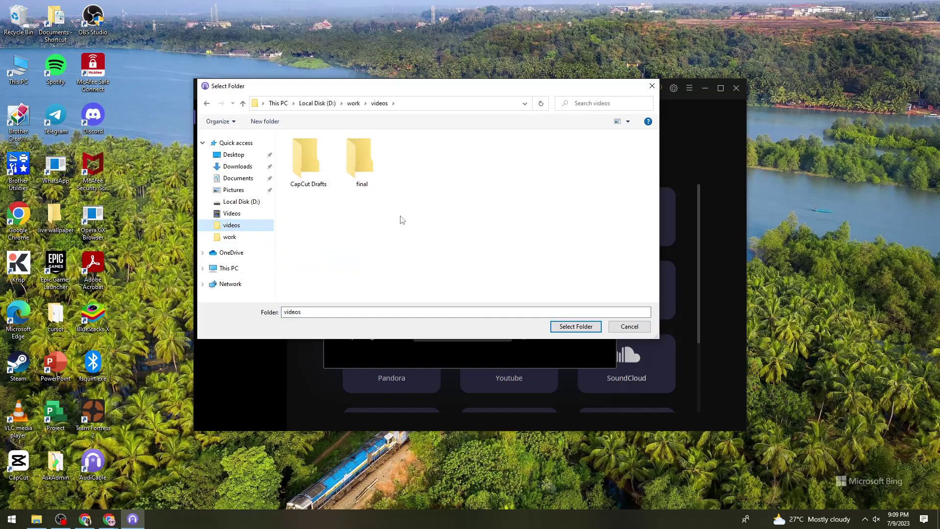
{"action": "left_click", "coordinate": [265, 121]}
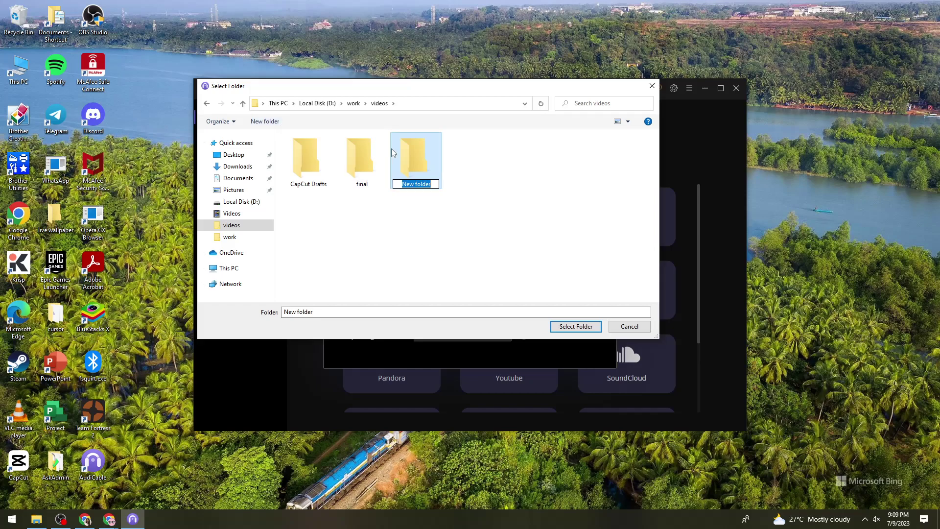
{"action": "type", "text": "mud"}
{"action": "key", "text": "BackSpace"}
{"action": "type", "text": "sisc"}
{"action": "key", "text": "BackSpace"}
{"action": "key", "text": "BackSpace"}
{"action": "type", "text": "cs"}
{"action": "left_click", "coordinate": [579, 327]}
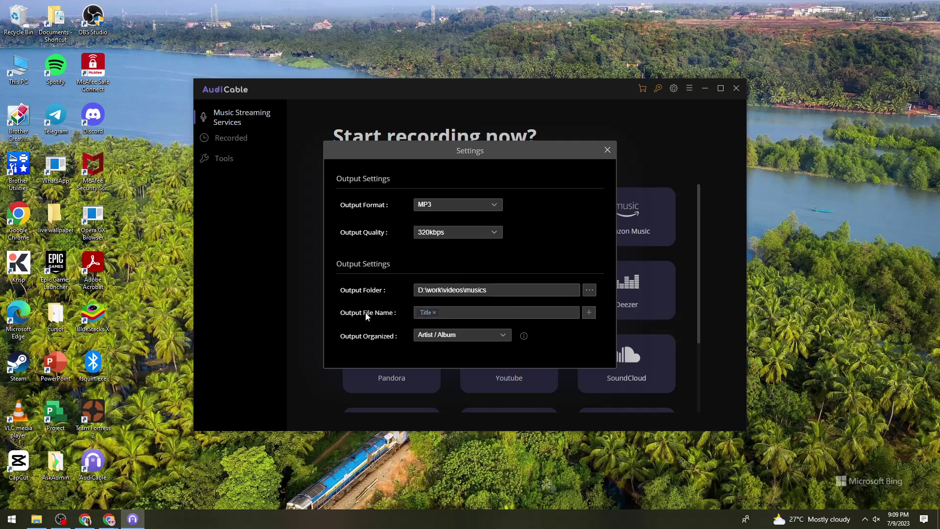
- Restore Title as the output file name pattern and close Settings
{"action": "left_click", "coordinate": [459, 314]}
{"action": "left_click", "coordinate": [521, 240]}
{"action": "left_click", "coordinate": [606, 149]}
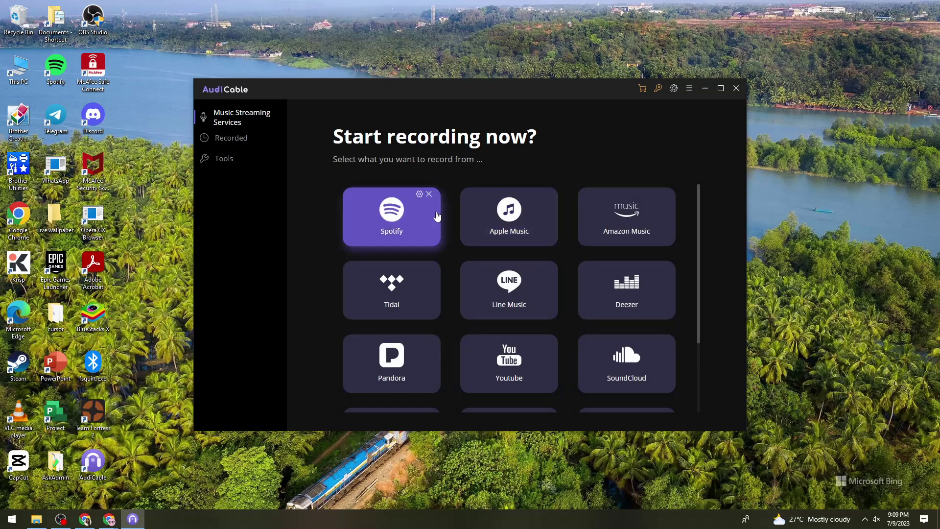
- Start recording from Spotify with the built-in player, then arrange the player and recorder windows
{"action": "left_click", "coordinate": [420, 232]}
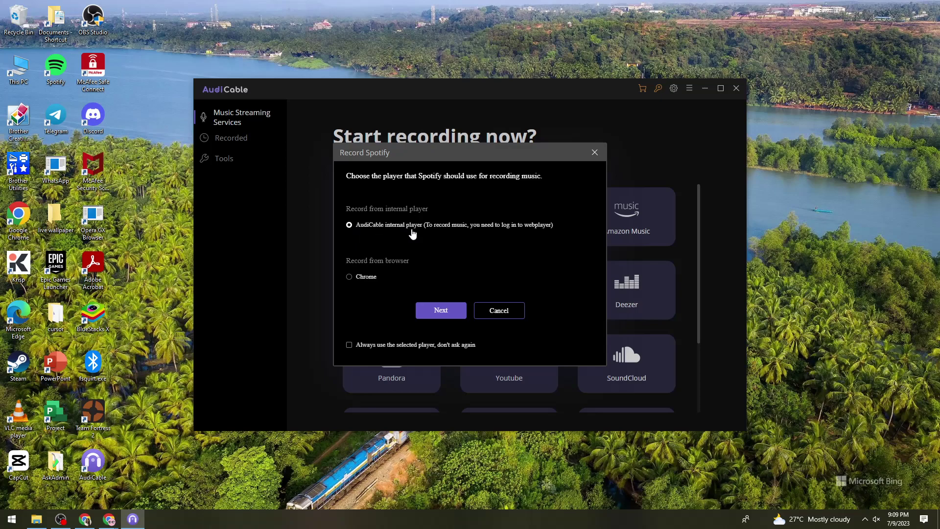
{"action": "left_click", "coordinate": [442, 311]}
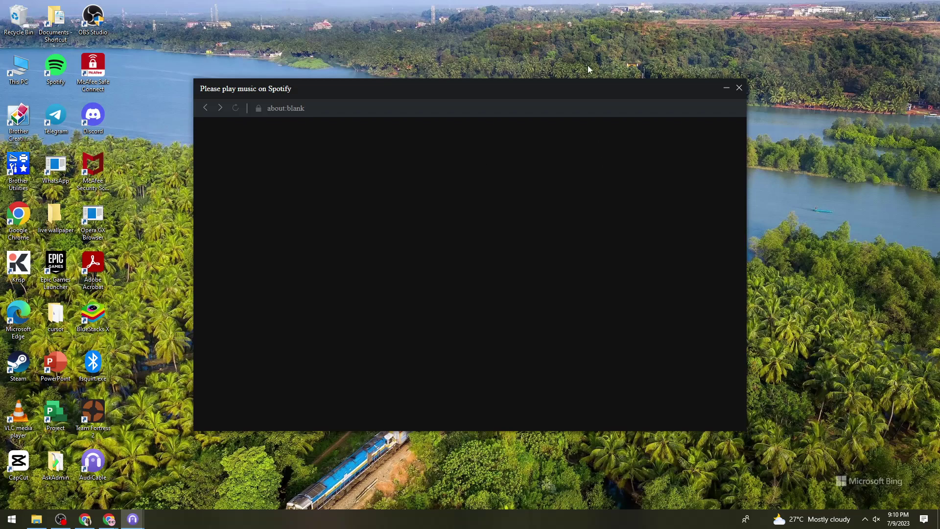
{"action": "right_click", "coordinate": [530, 16]}
{"action": "left_click", "coordinate": [506, 60]}
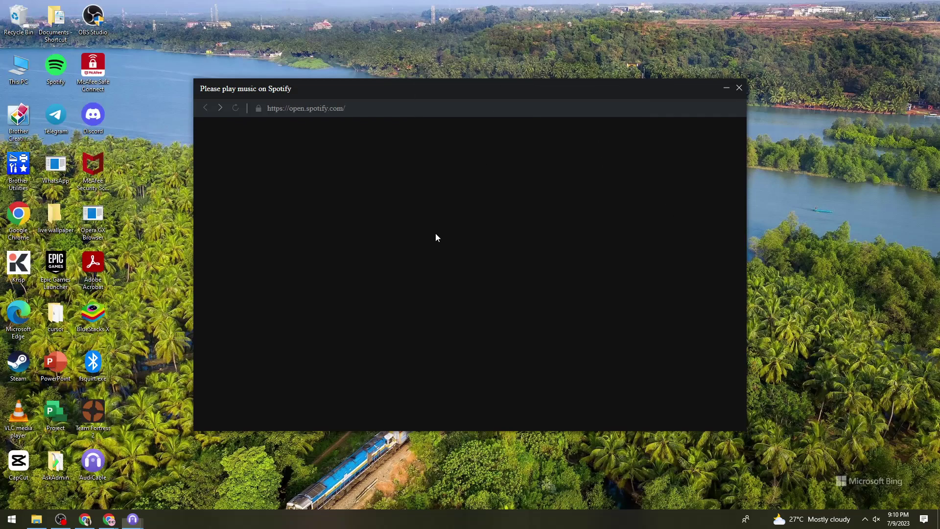
{"action": "left_click_drag", "start_coordinate": [451, 91], "coordinate": [451, 194]}
{"action": "left_click_drag", "start_coordinate": [431, 97], "coordinate": [437, 39]}
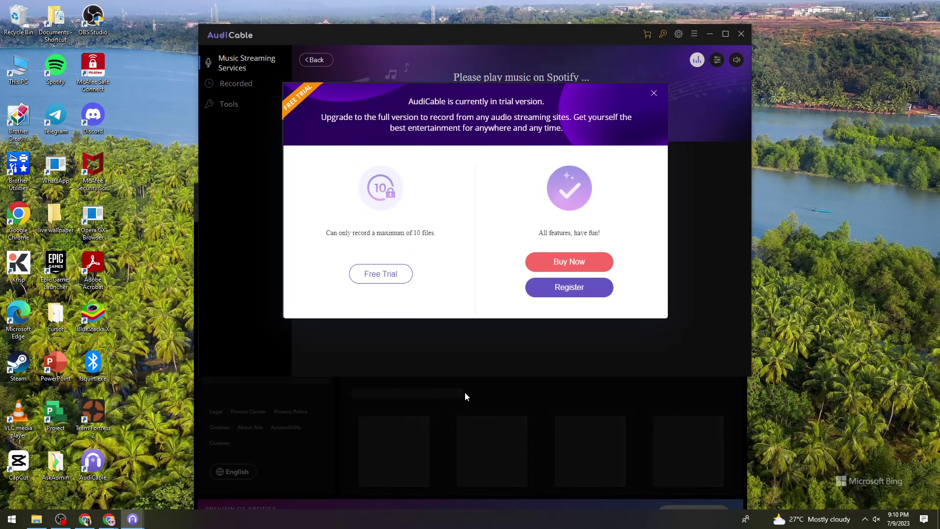
{"action": "left_click", "coordinate": [465, 392]}
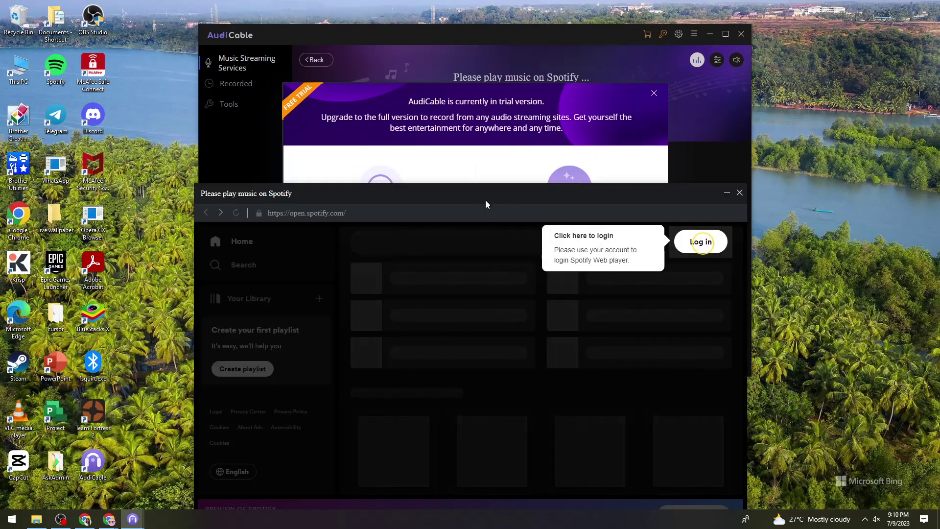
{"action": "left_click_drag", "start_coordinate": [485, 199], "coordinate": [486, 168]}
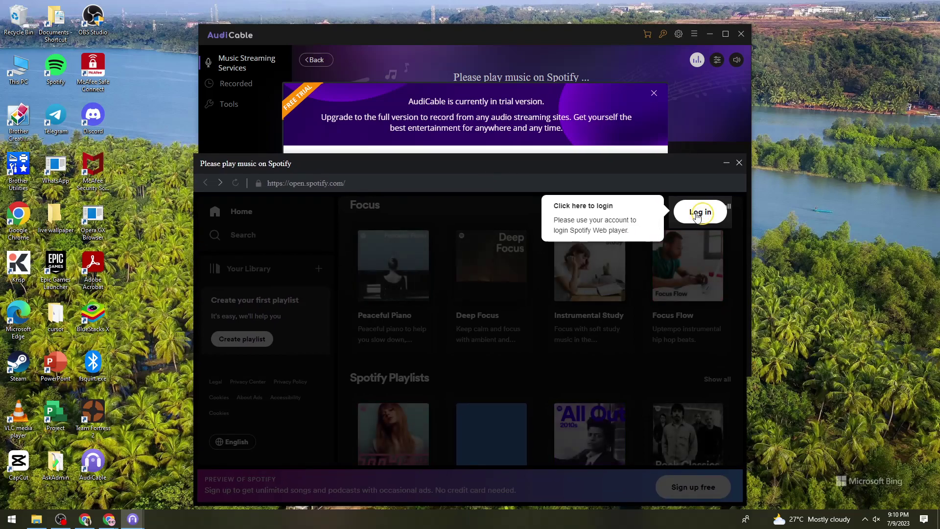
- Close the trial notice, log in to Spotify, and lower the volume to about 60%
{"action": "left_click", "coordinate": [652, 94]}
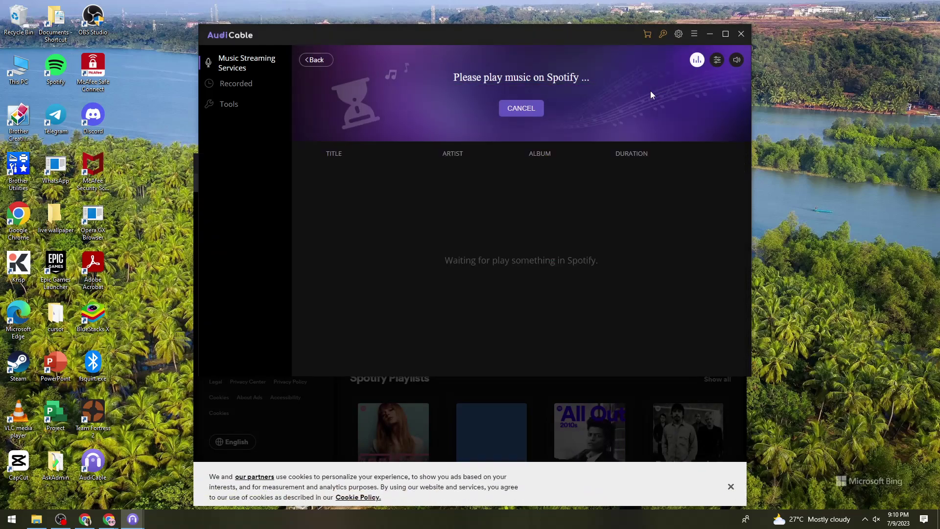
{"action": "left_click", "coordinate": [511, 400]}
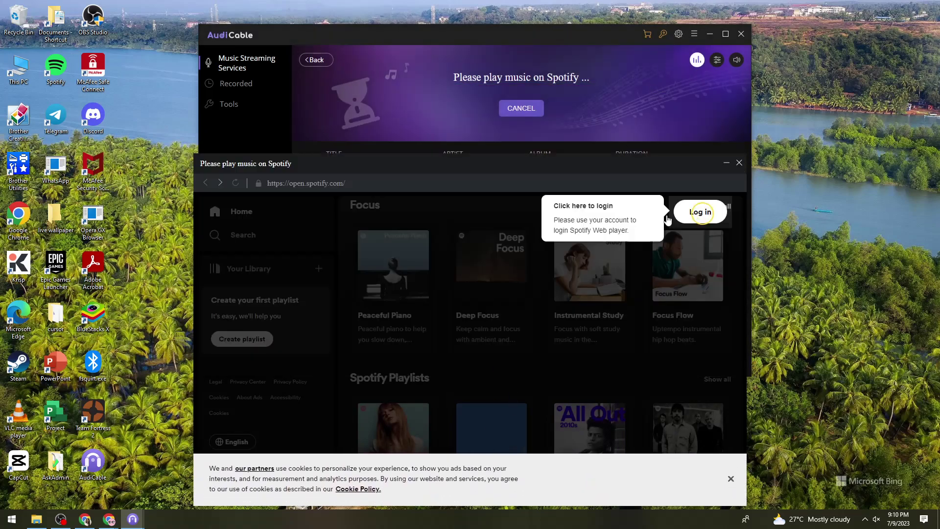
{"action": "left_click", "coordinate": [700, 214]}
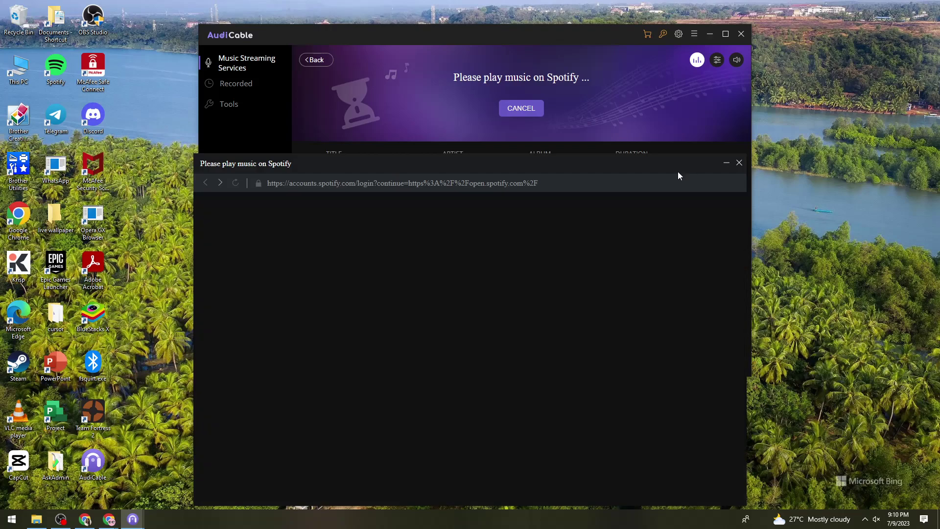
{"action": "left_click_drag", "start_coordinate": [678, 173], "coordinate": [674, 122]}
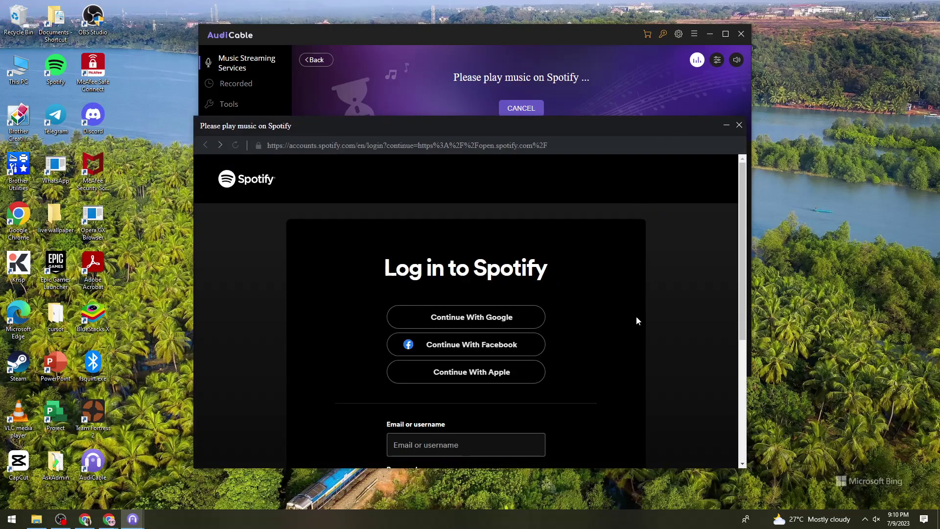
{"action": "scroll", "coordinate": [636, 321], "scroll_direction": "down", "scroll_amount": 2}
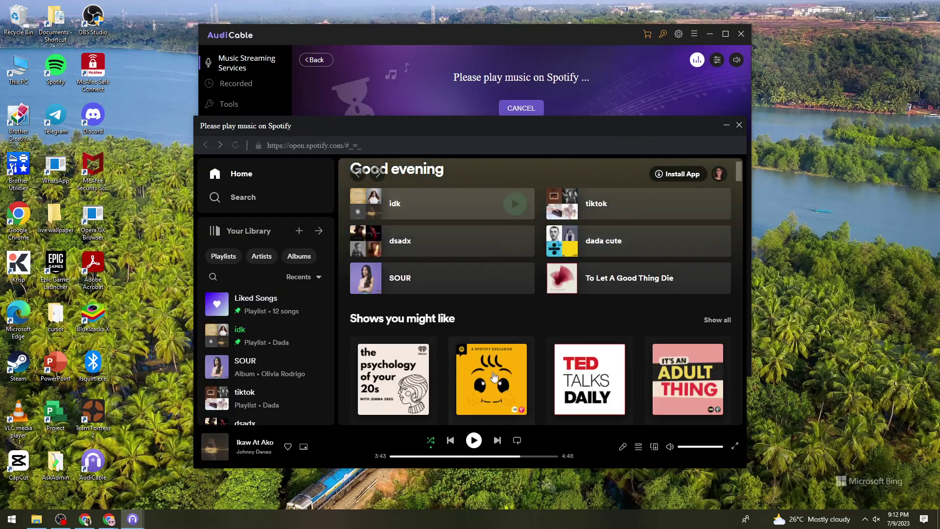
{"action": "mouse_move", "coordinate": [725, 451]}
{"action": "left_mouse_down"}
{"action": "mouse_move", "coordinate": [683, 446]}
{"action": "mouse_move", "coordinate": [713, 447]}
{"action": "left_mouse_up"}
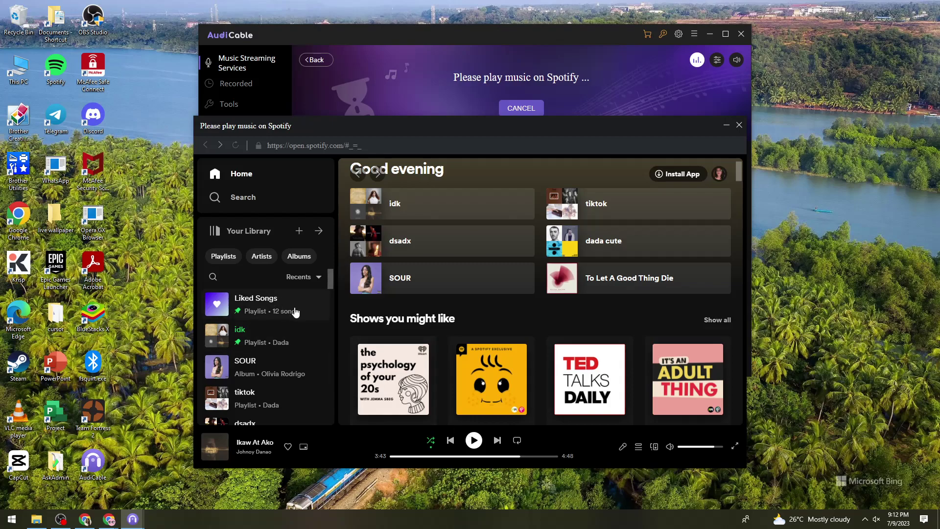
- Play Ikaw At Ako from the idk playlist and stop recording after about 20 seconds
{"action": "left_click", "coordinate": [405, 206]}
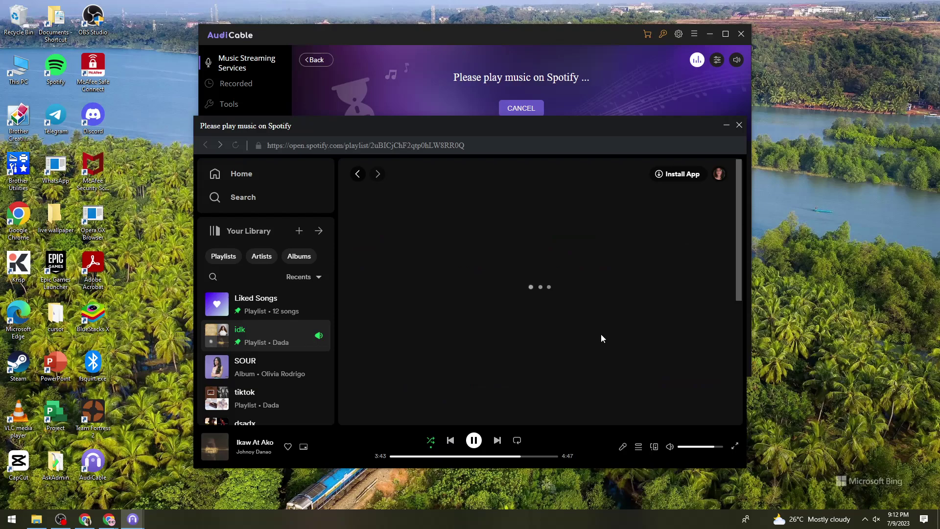
{"action": "scroll", "coordinate": [499, 404], "scroll_direction": "down", "scroll_amount": 3}
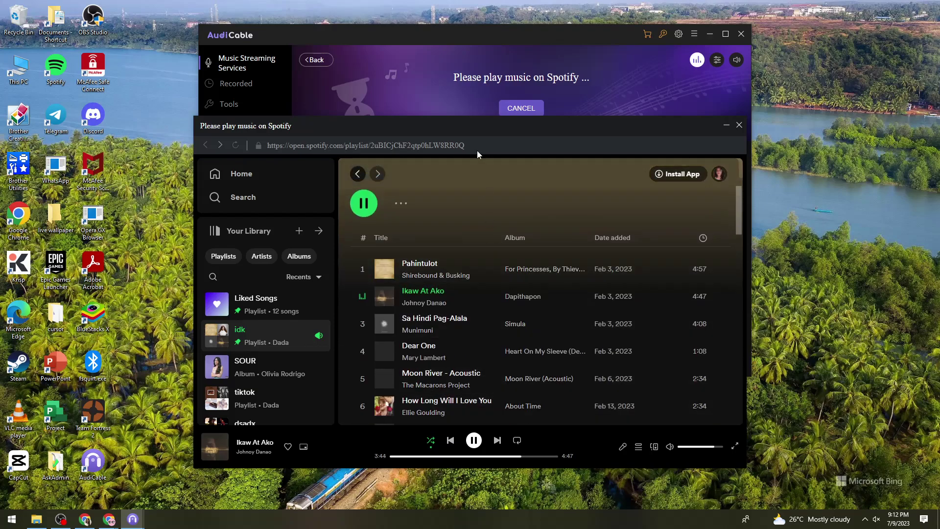
{"action": "left_click_drag", "start_coordinate": [483, 129], "coordinate": [495, 94]}
{"action": "left_click", "coordinate": [485, 406]}
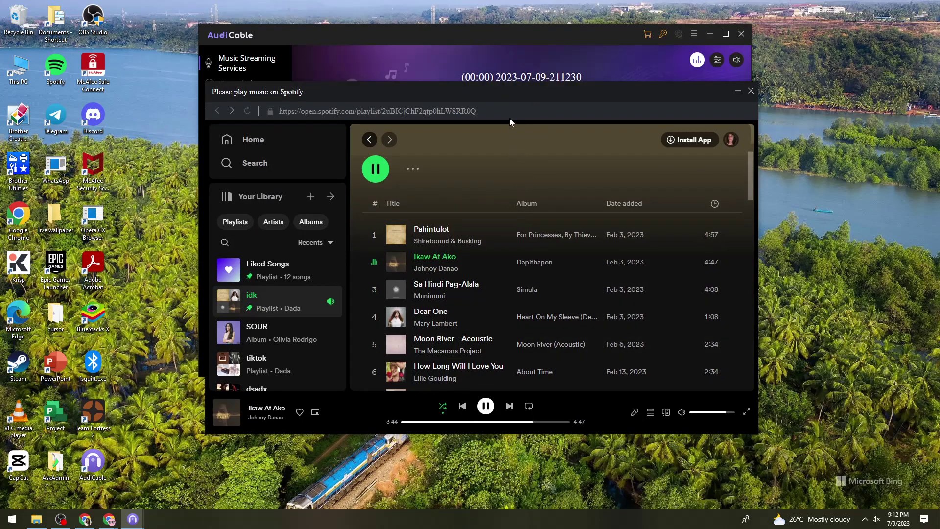
{"action": "left_click_drag", "start_coordinate": [510, 95], "coordinate": [510, 168]}
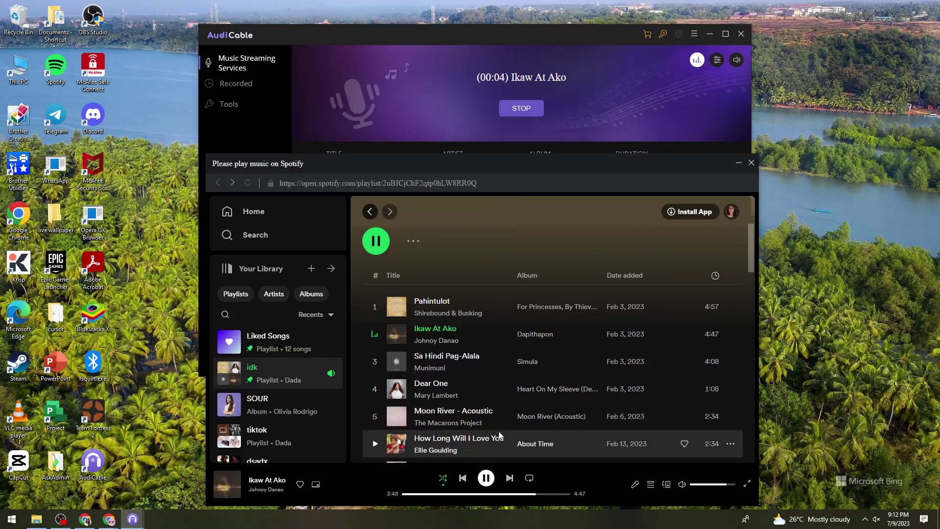
{"action": "left_click_drag", "start_coordinate": [504, 161], "coordinate": [506, 223]}
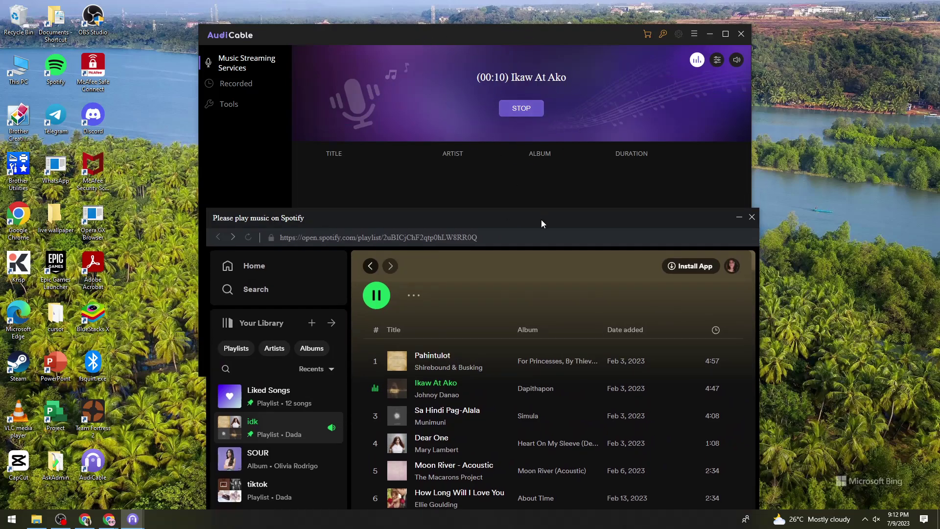
{"action": "left_click_drag", "start_coordinate": [534, 220], "coordinate": [536, 83]}
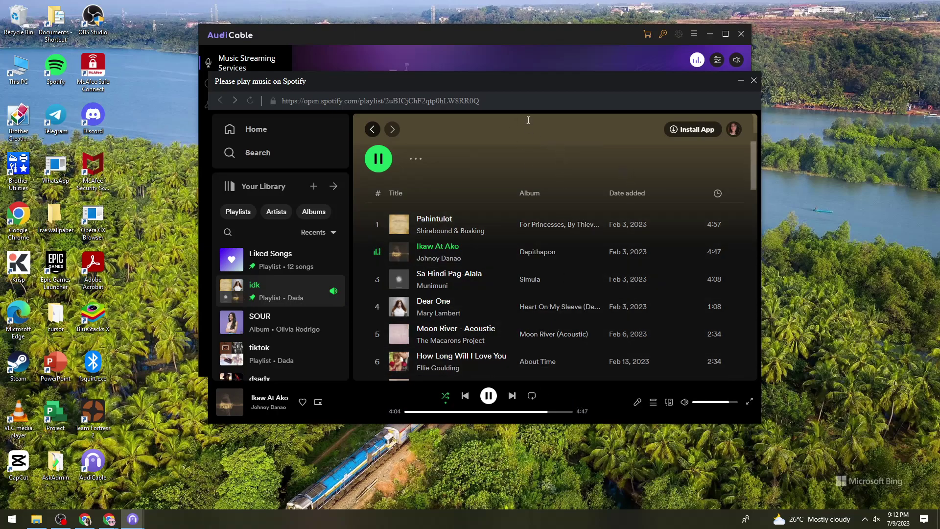
{"action": "left_click_drag", "start_coordinate": [528, 87], "coordinate": [513, 175]}
{"action": "left_click", "coordinate": [512, 111]}
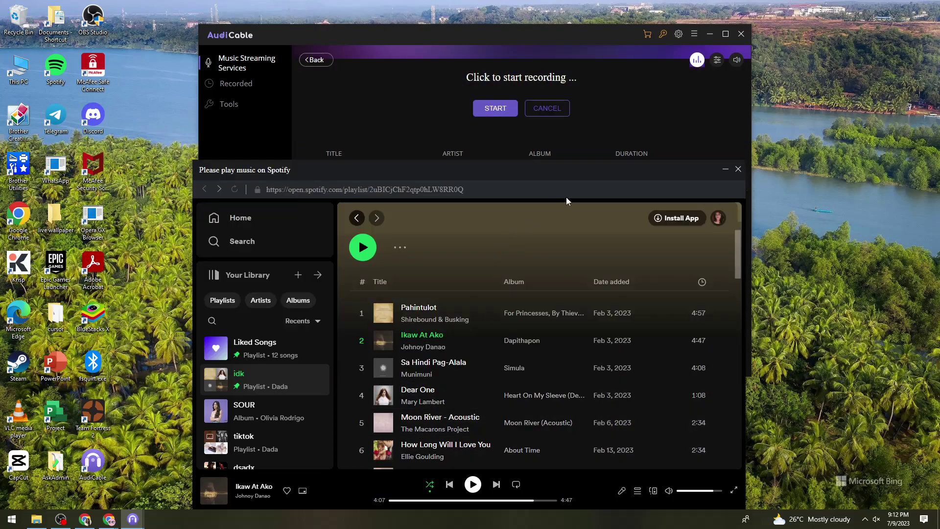
- Close the Spotify player window and select This PC on the desktop
{"action": "left_click", "coordinate": [723, 169]}
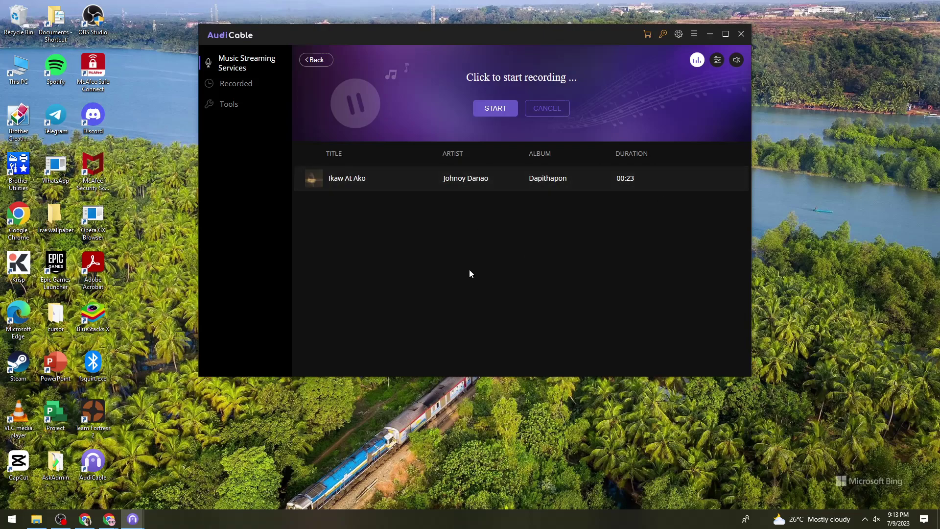
{"action": "left_click", "coordinate": [33, 76]}
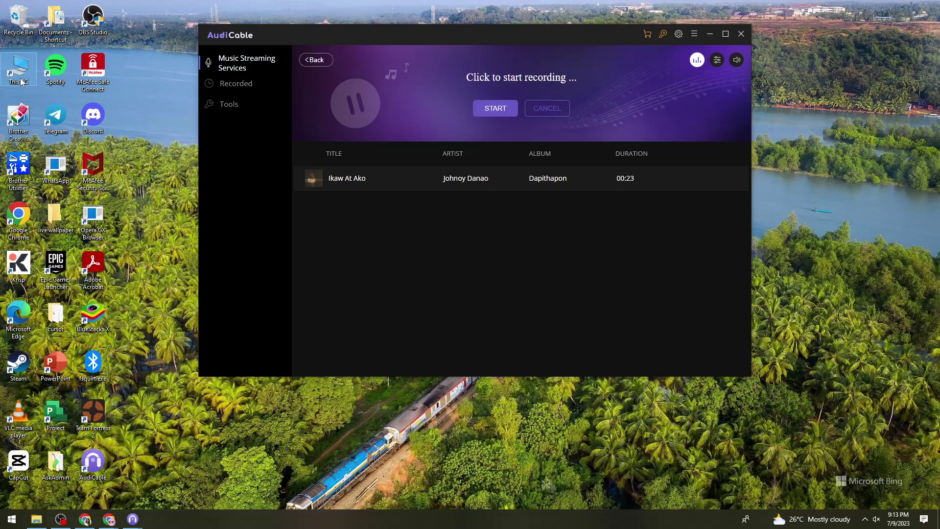
- Open D:\work\videos\musics and copy the new 'Johnoy Danao' artist folder
{"action": "double_click", "coordinate": [21, 81]}
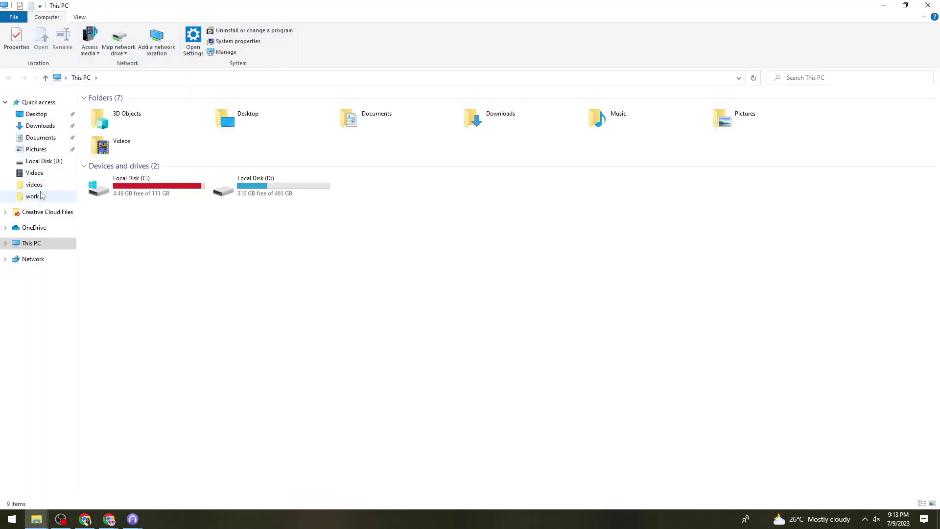
{"action": "left_click", "coordinate": [42, 191]}
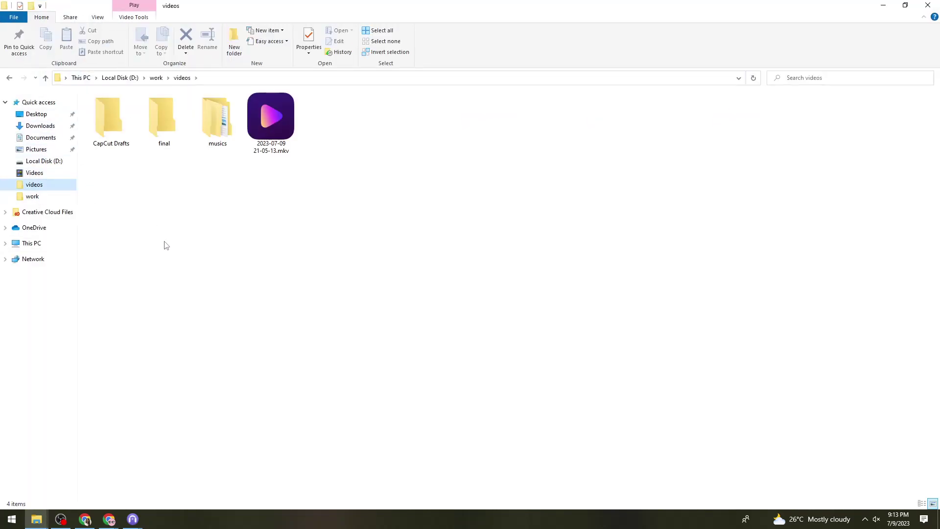
{"action": "double_click", "coordinate": [206, 134]}
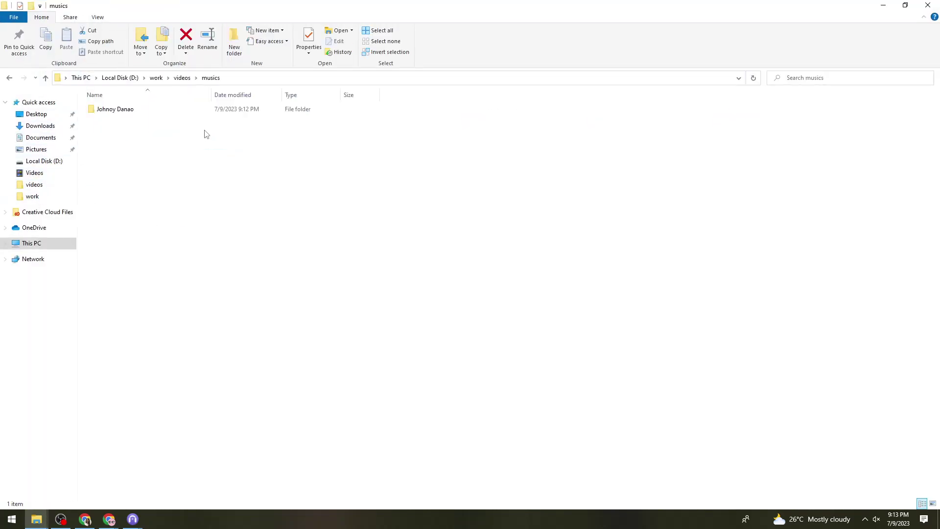
{"action": "left_click", "coordinate": [185, 108]}
{"action": "right_click", "coordinate": [183, 107]}
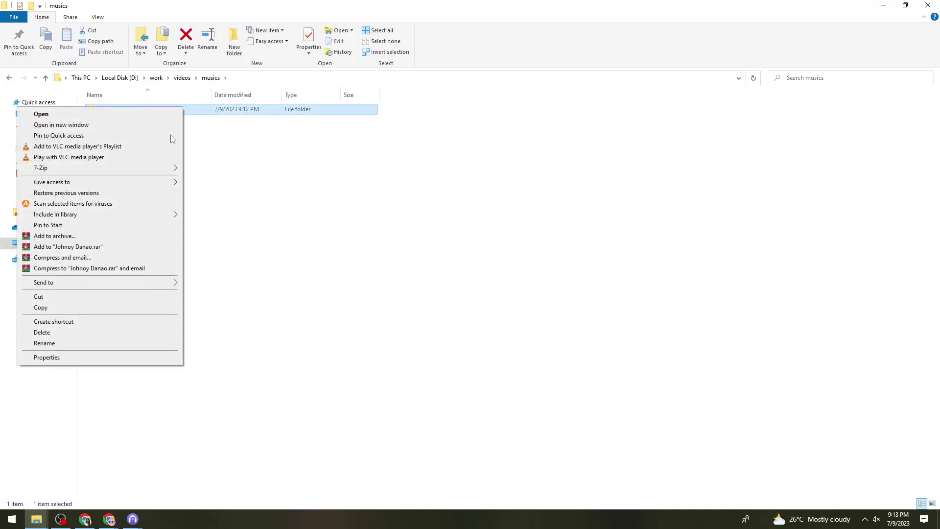
{"action": "left_click", "coordinate": [101, 306]}
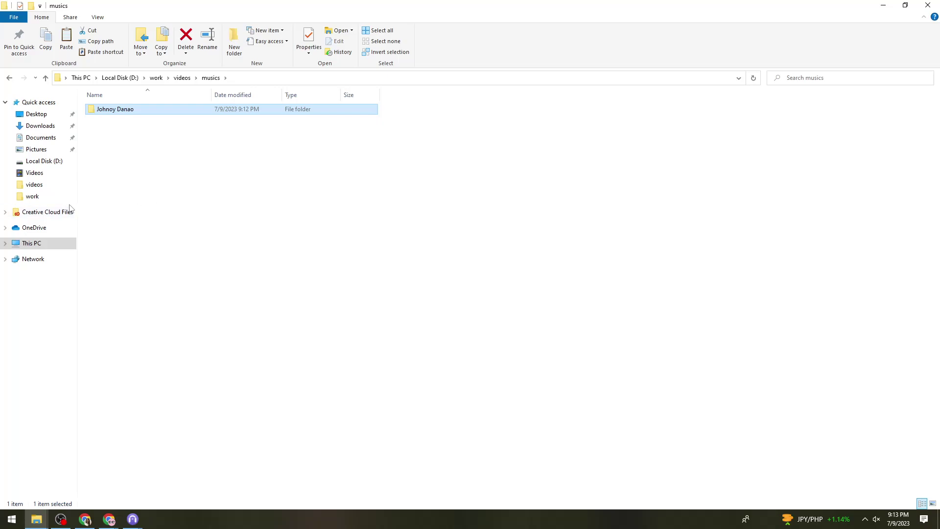
{"action": "left_click", "coordinate": [262, 201]}
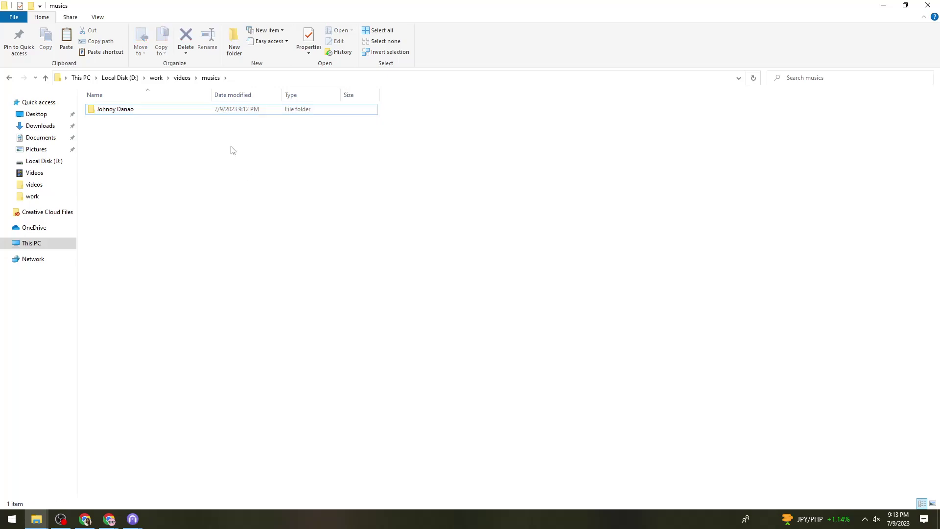